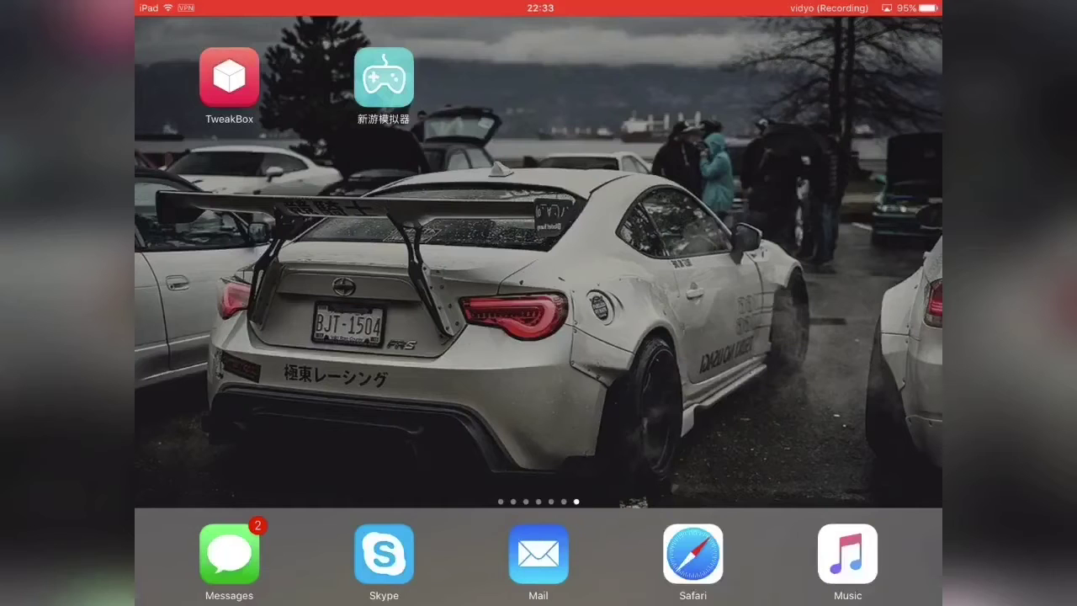
Load tweakboxapp.com in Safari and start installing TweakBox with Install Now.
left_click(230, 78)
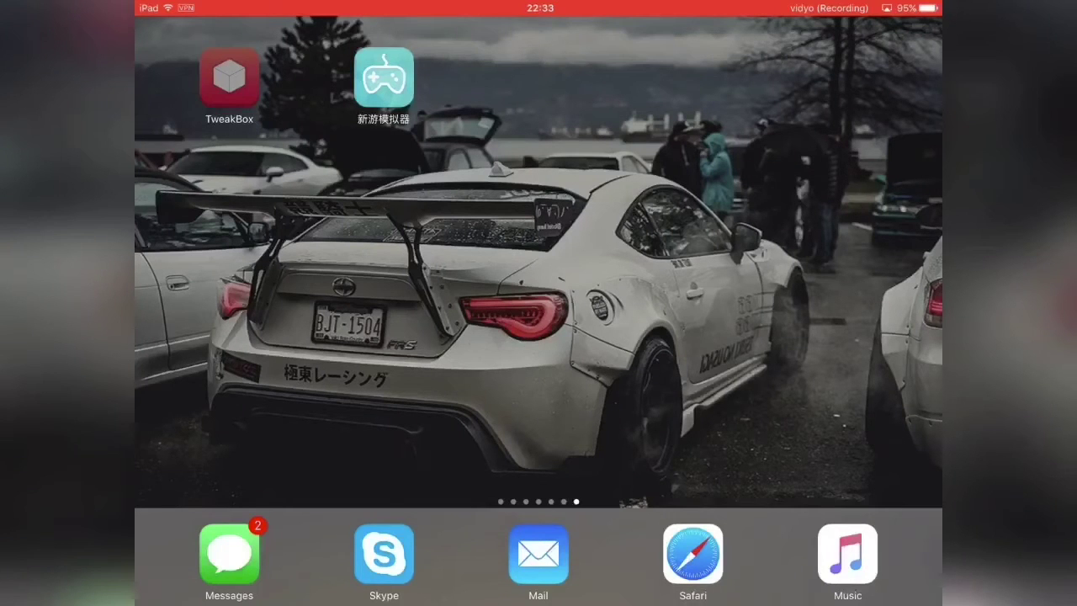
mouse_move(230, 78)
left_mouse_down()
mouse_move(255, 109)
mouse_move(229, 77)
left_mouse_up()
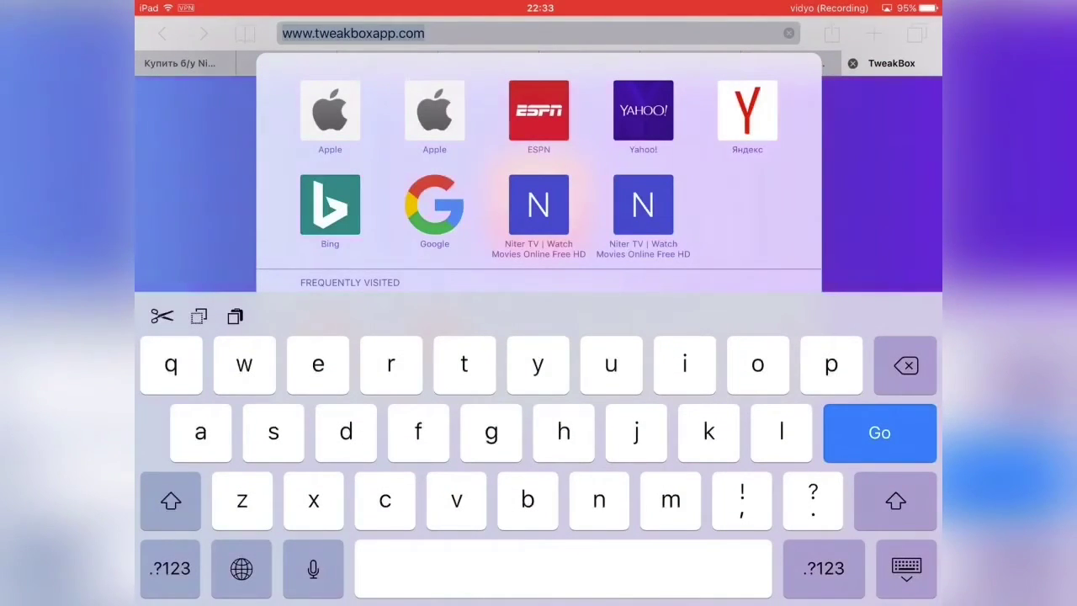
key("Return")
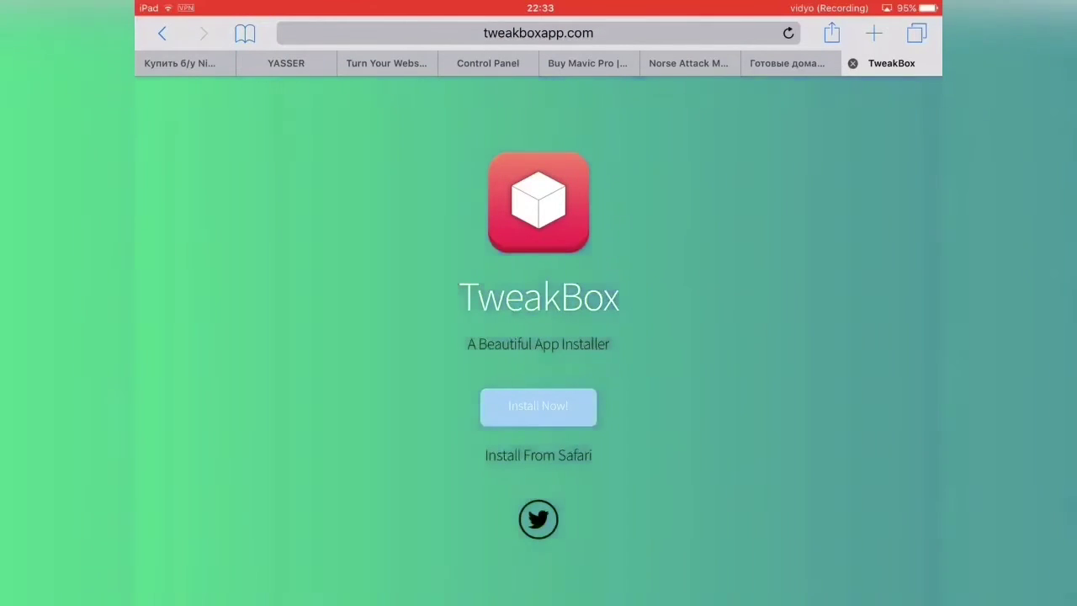
left_click(538, 406)
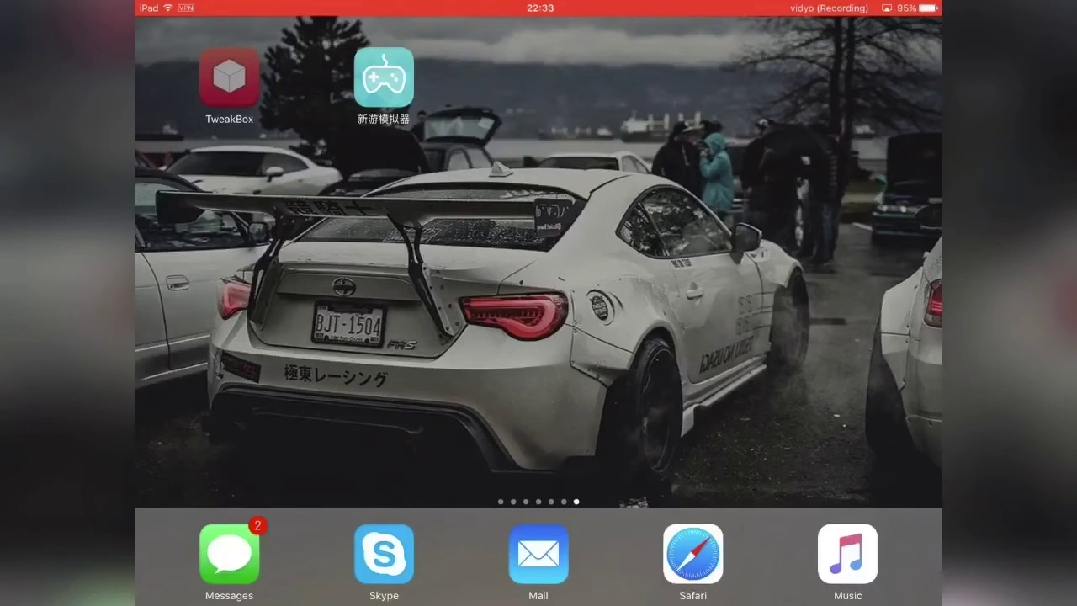
Open TweakBox and browse the Apps > TweakBox Apps list down to NewGamePad.
left_click(229, 78)
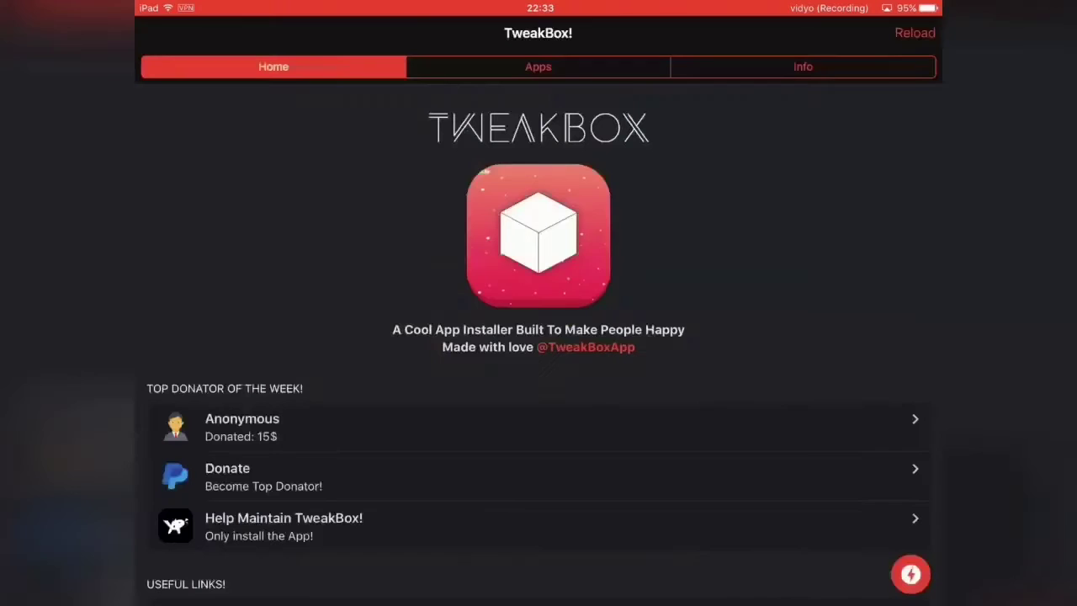
left_click(538, 67)
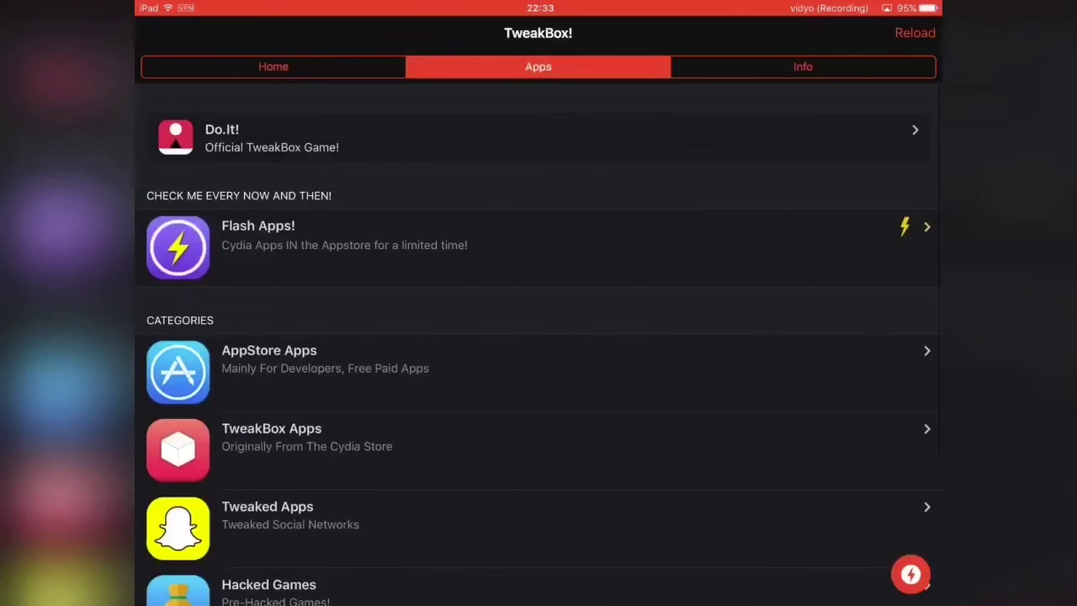
scroll(539, 379, "down", 2)
left_click(539, 317)
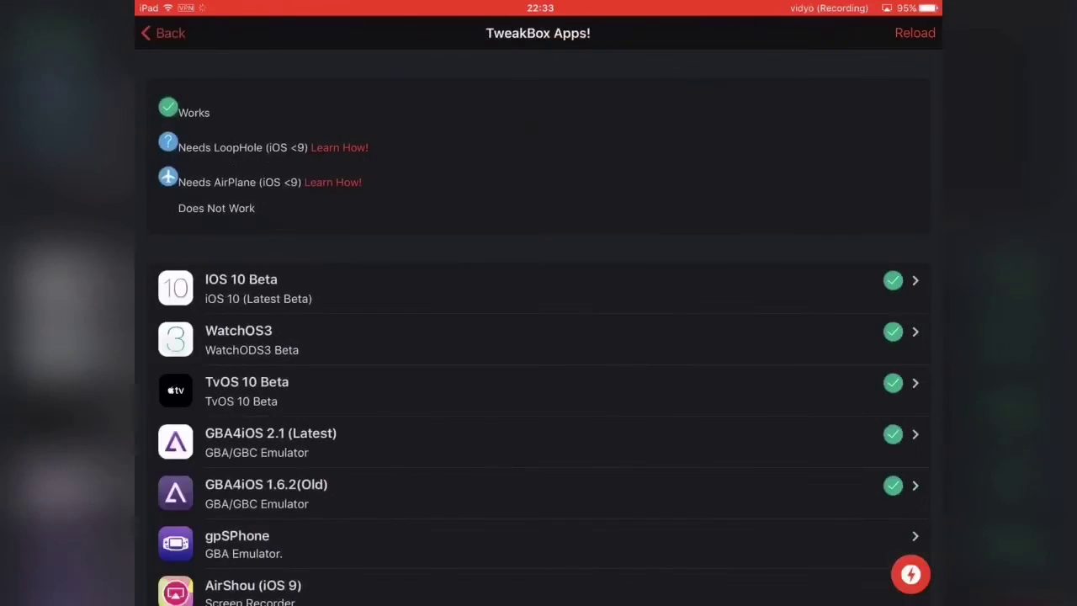
scroll(539, 378, "down", 4)
scroll(538, 378, "down", 4)
scroll(539, 379, "down", 2)
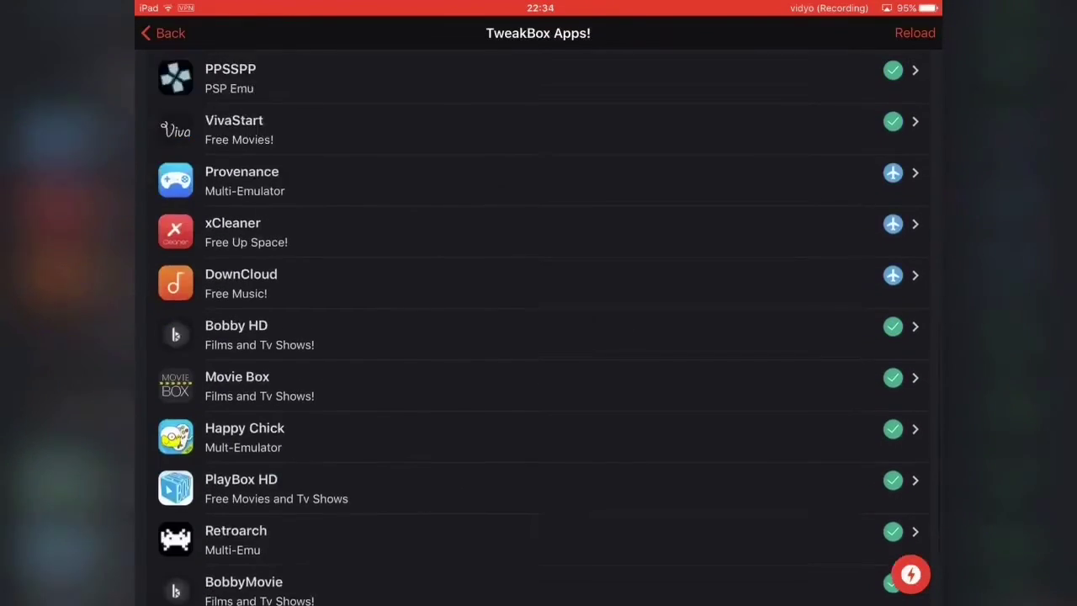
scroll(539, 379, "down", 2)
Install NewGamePad from its details page and confirm the install alert.
left_click(538, 501)
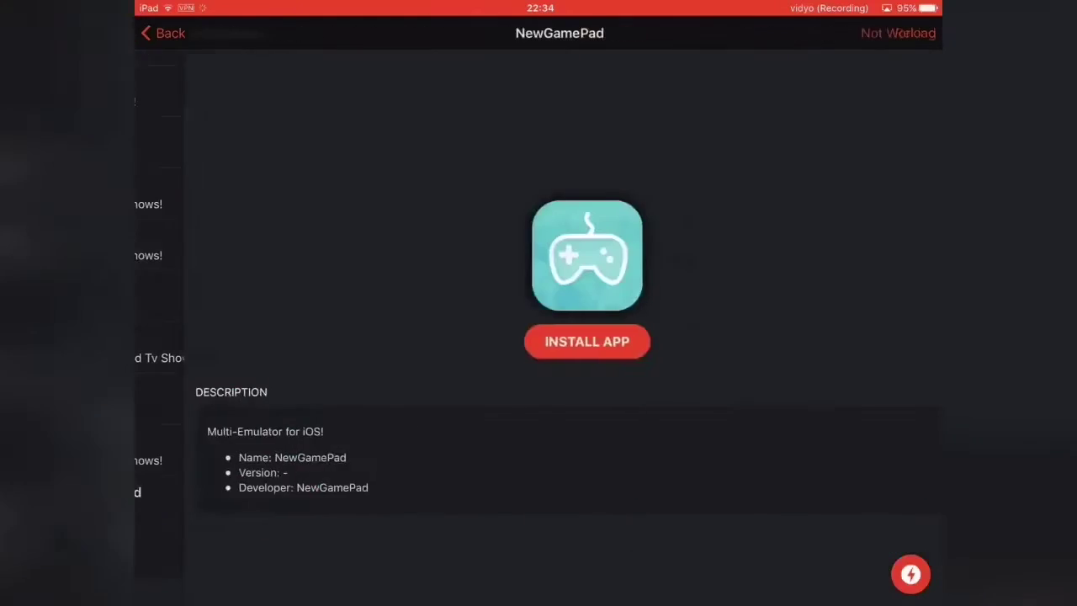
left_click(538, 339)
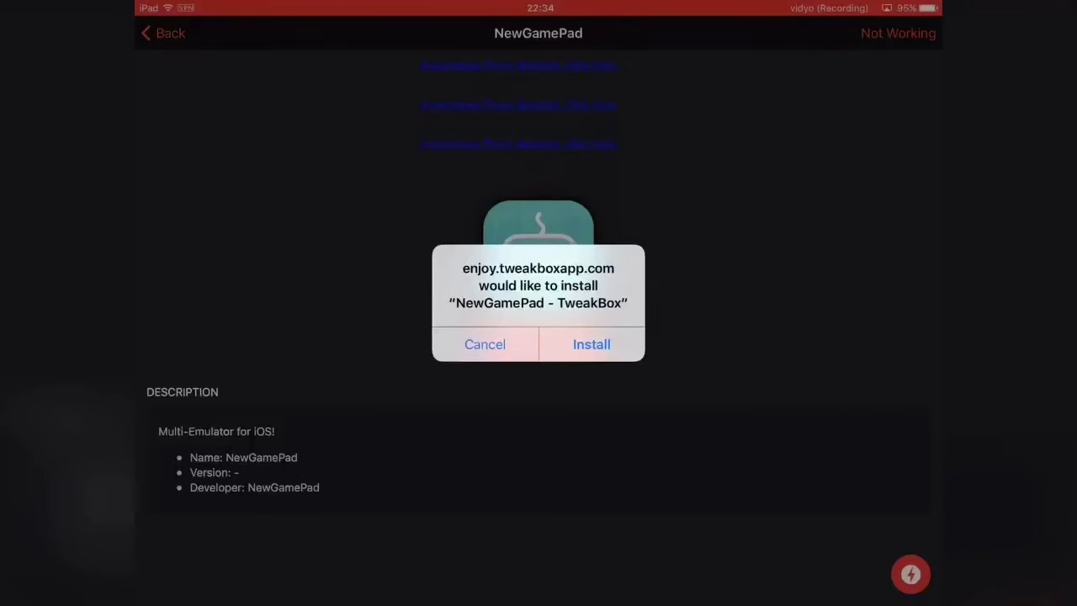
left_click(591, 344)
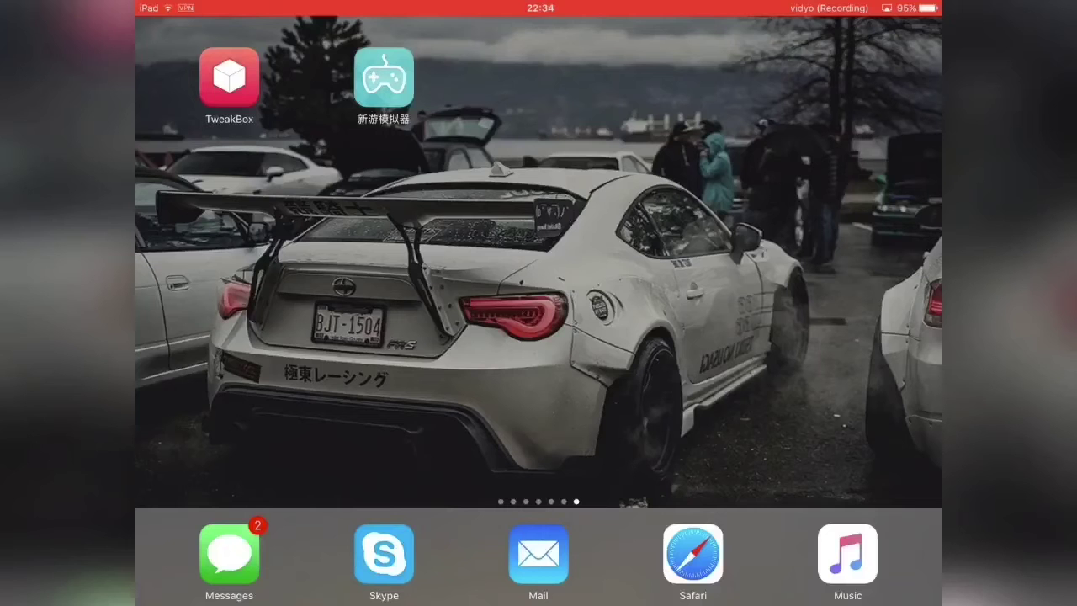
Open NewGamePad and download 超级玛丽3 (Super Mario 3) from the Top List.
left_click(383, 78)
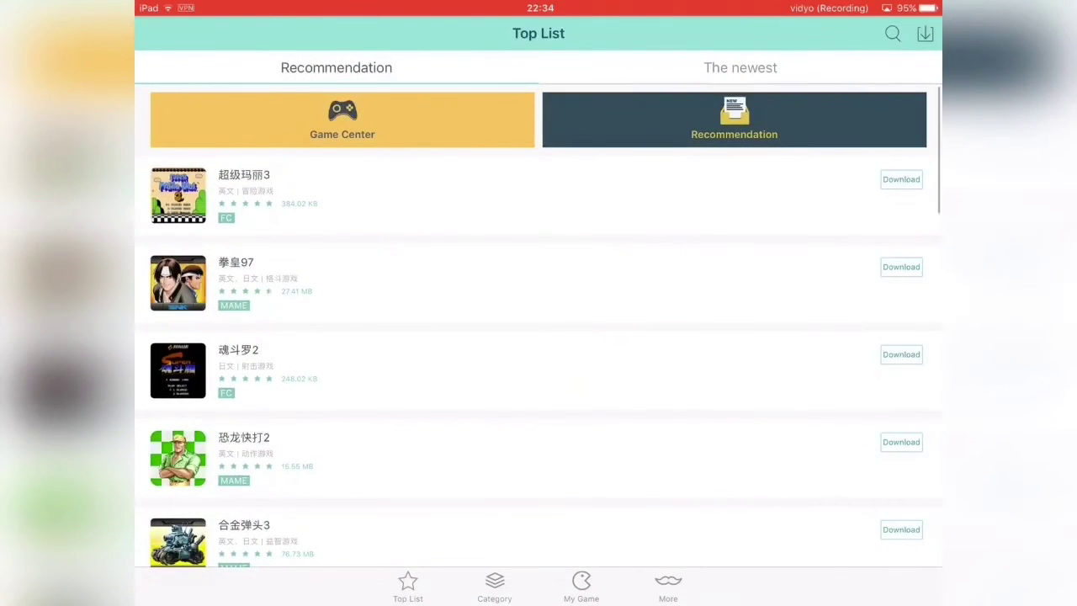
scroll(538, 336, "down", 5)
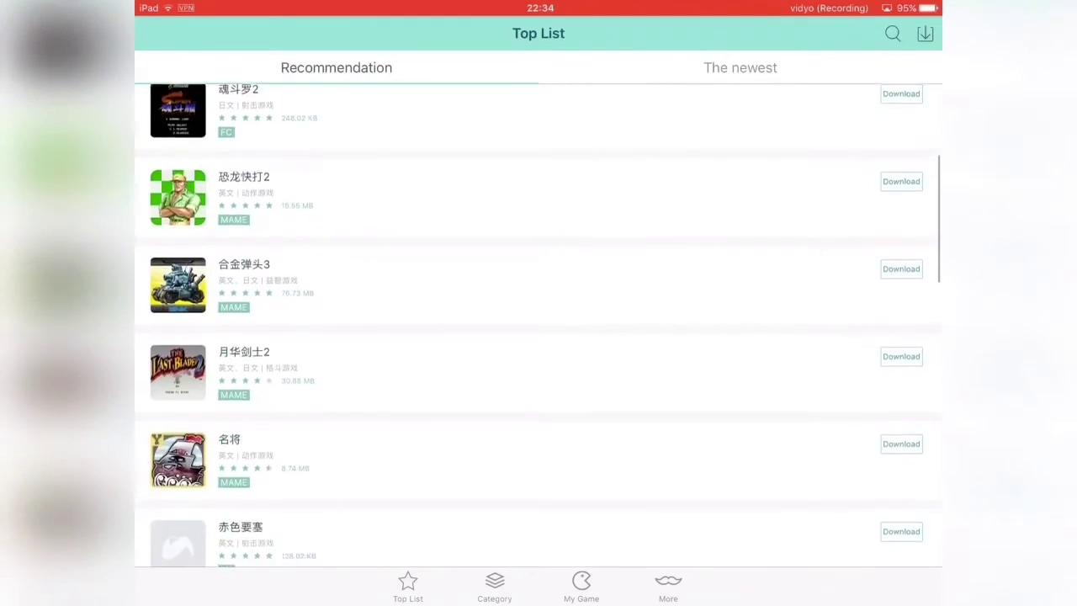
scroll(539, 337, "up", 5)
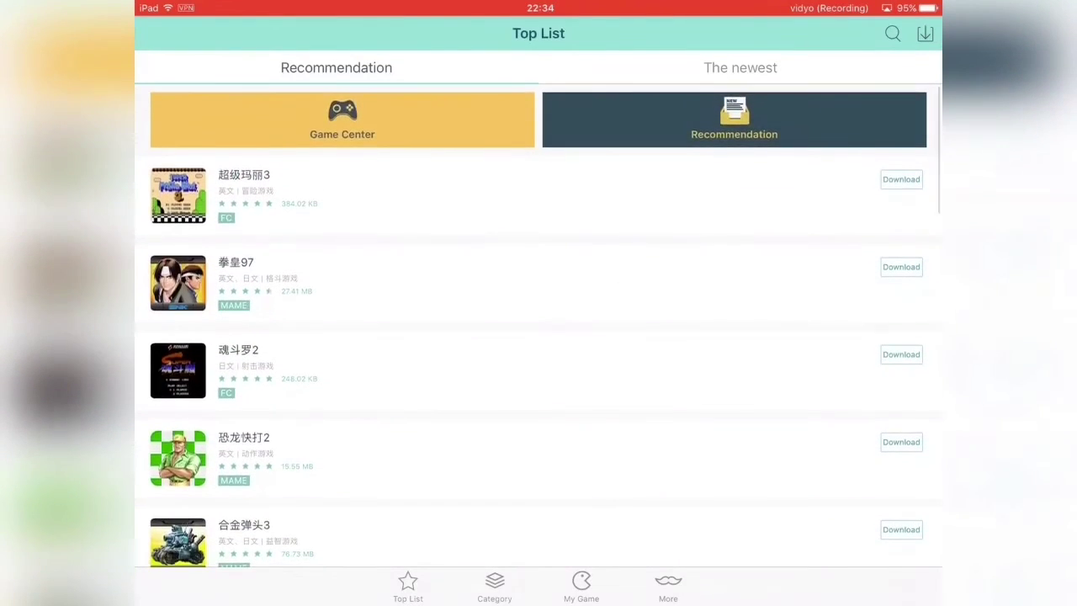
scroll(538, 337, "down", 3)
scroll(539, 337, "up", 3)
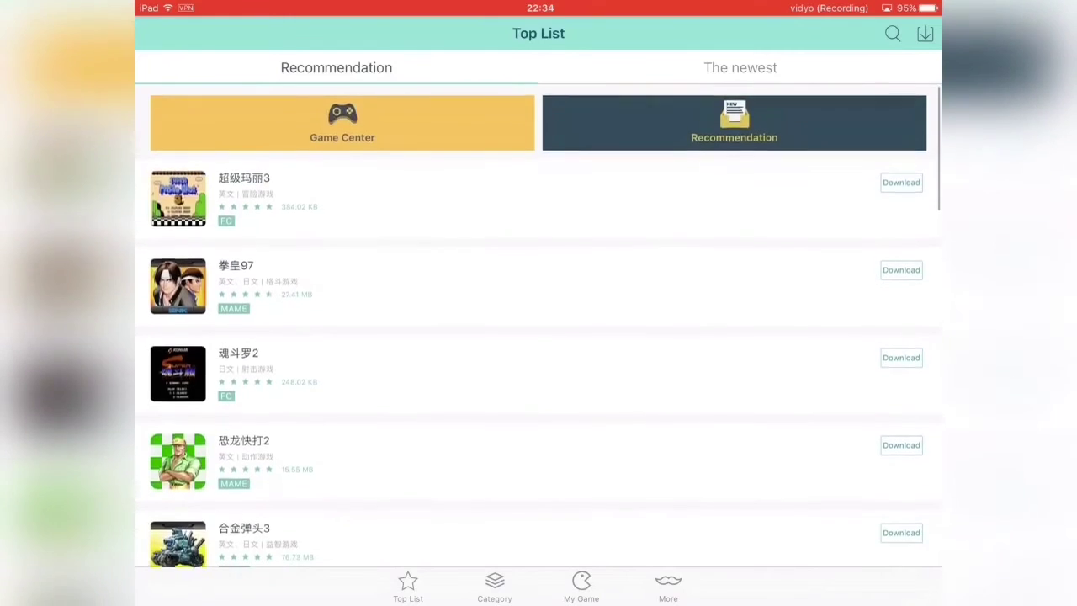
left_click(538, 189)
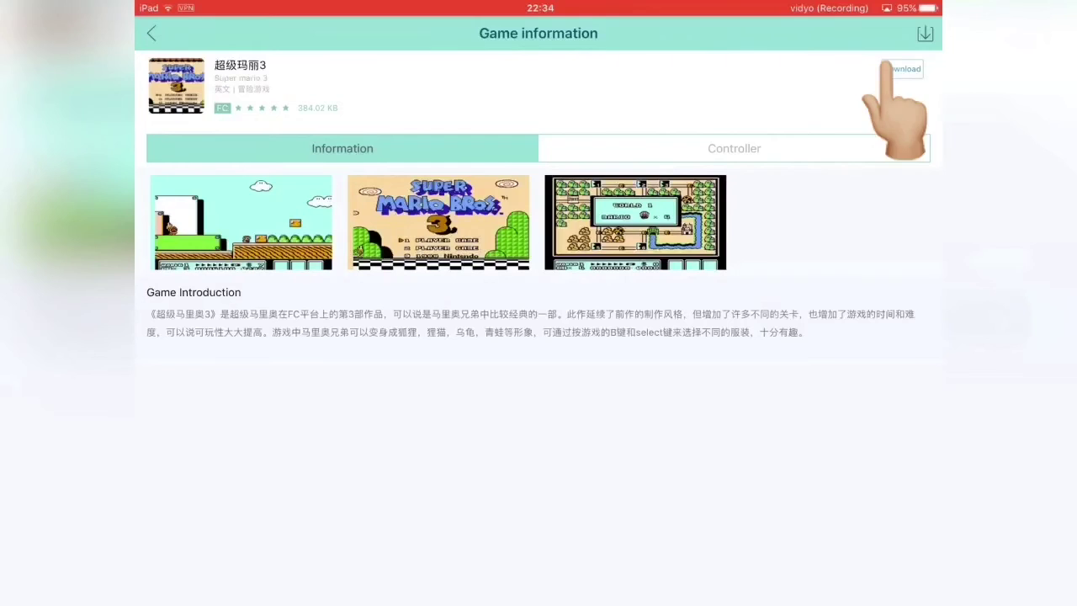
left_click(900, 69)
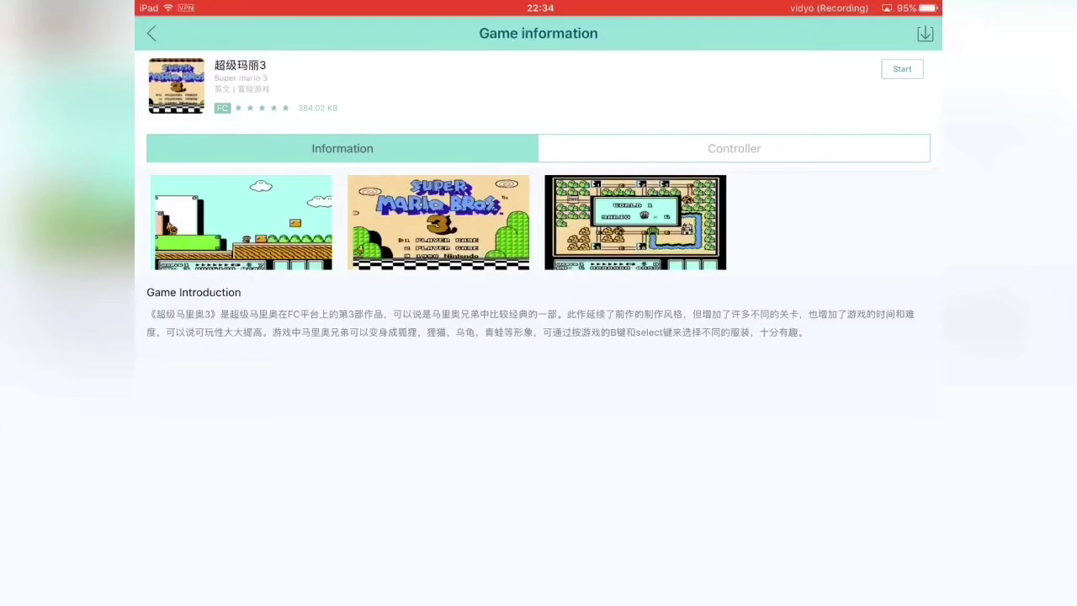
Check the downloads list, then open My Game and view games by platform.
left_click(925, 33)
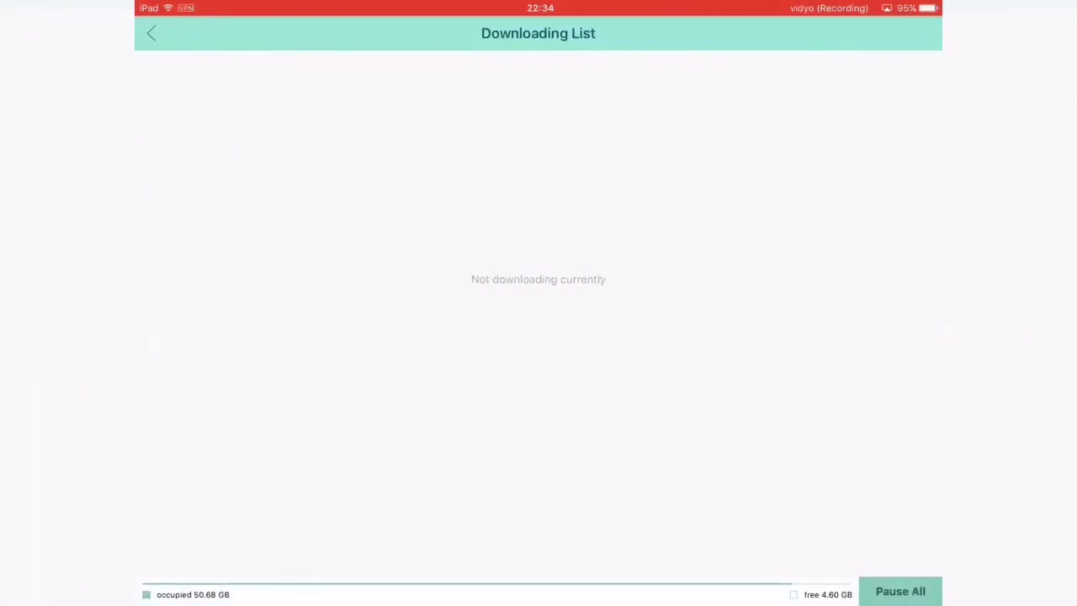
left_click(151, 32)
left_click(150, 32)
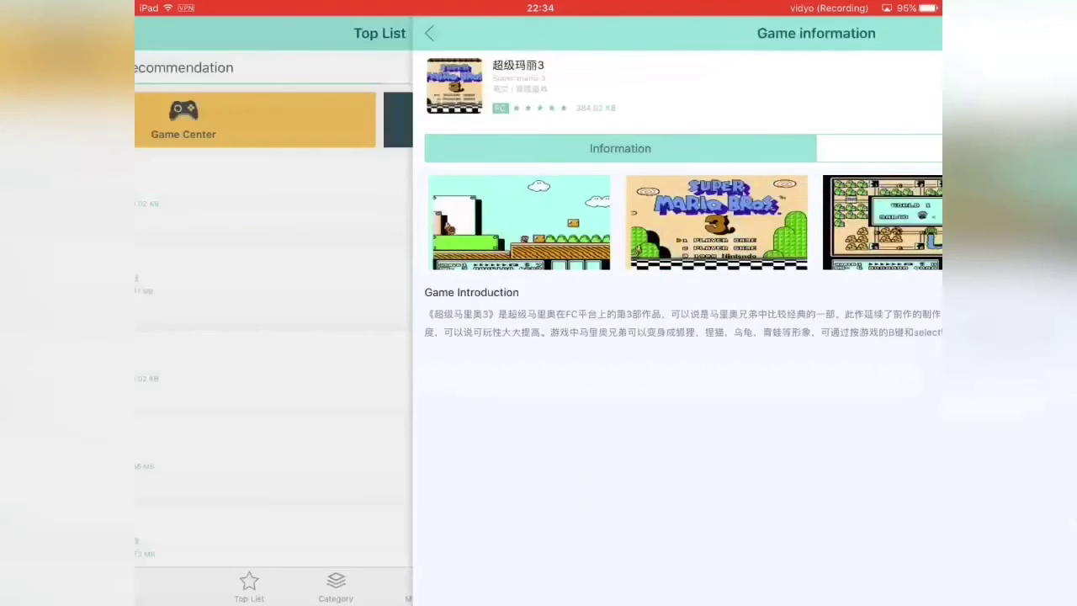
left_click(581, 586)
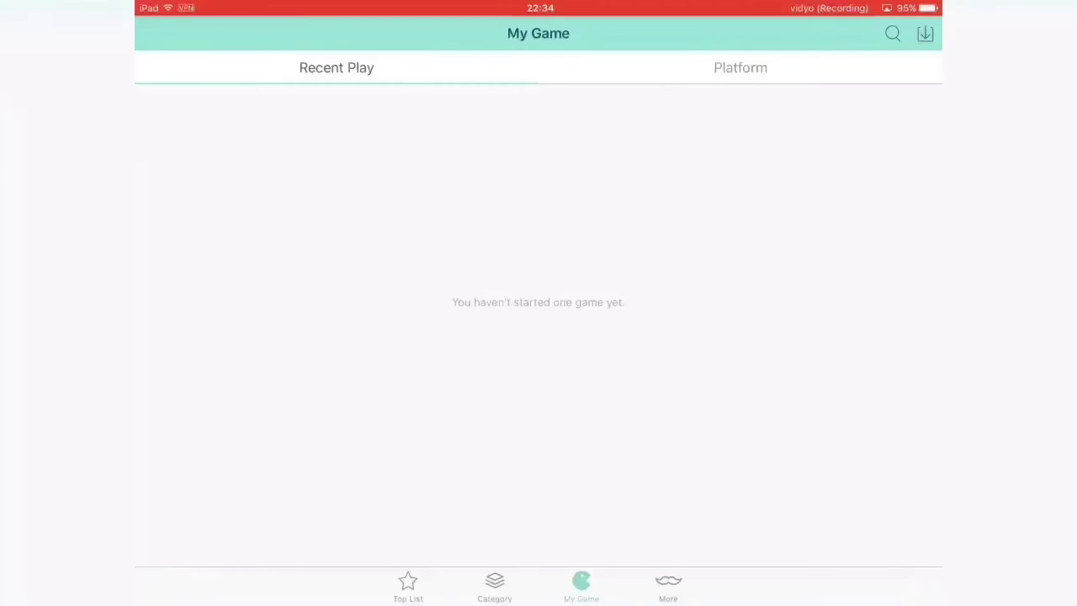
left_click_drag(934, 303, 757, 303)
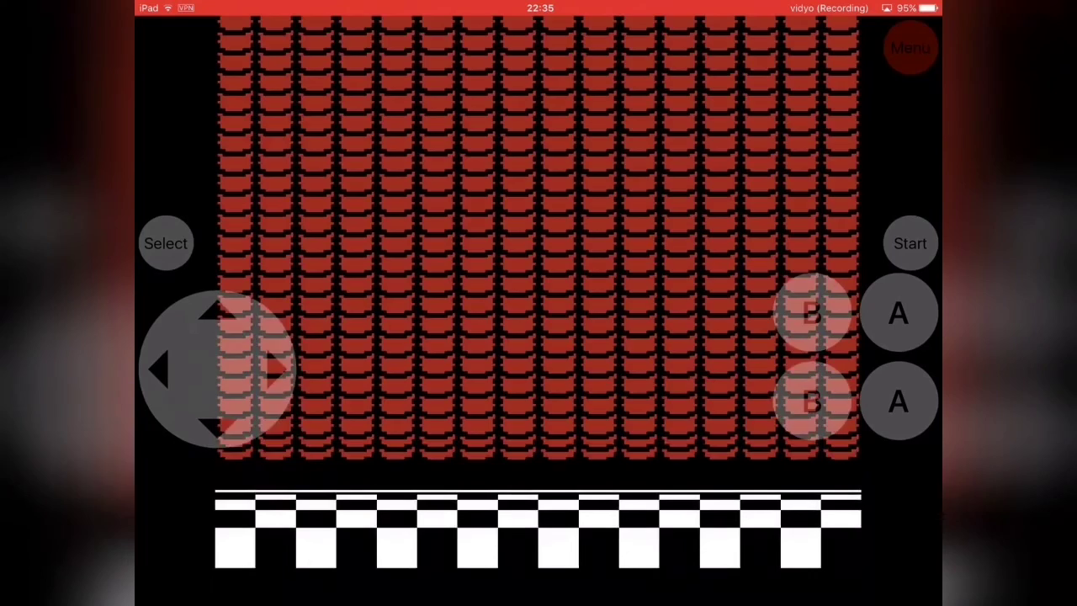
Exit the running Super Mario 3 game and return to the My Game platform list.
left_click(911, 48)
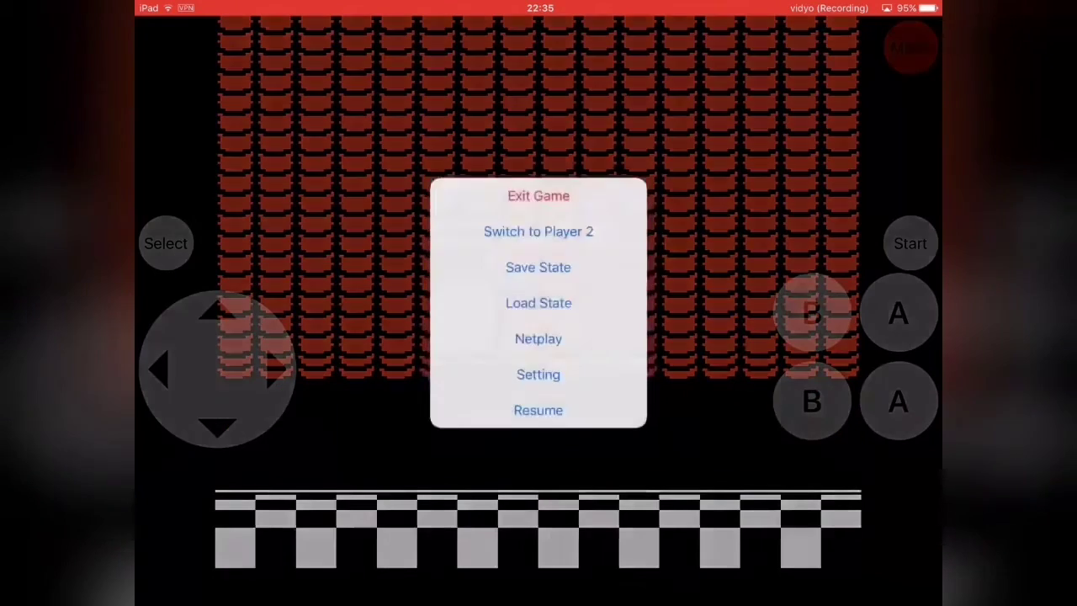
left_click(538, 195)
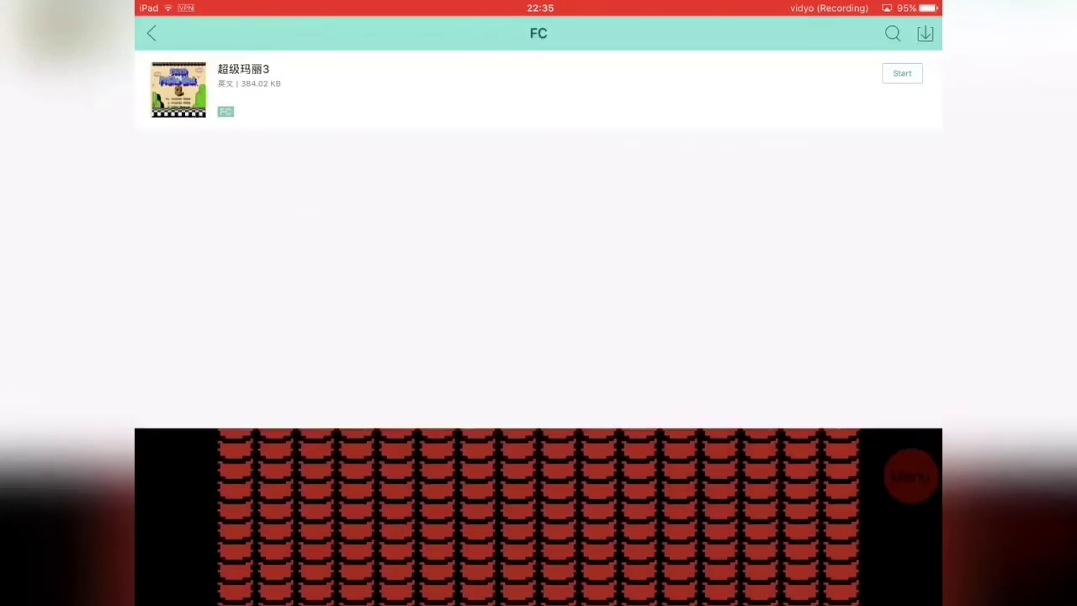
left_click(152, 32)
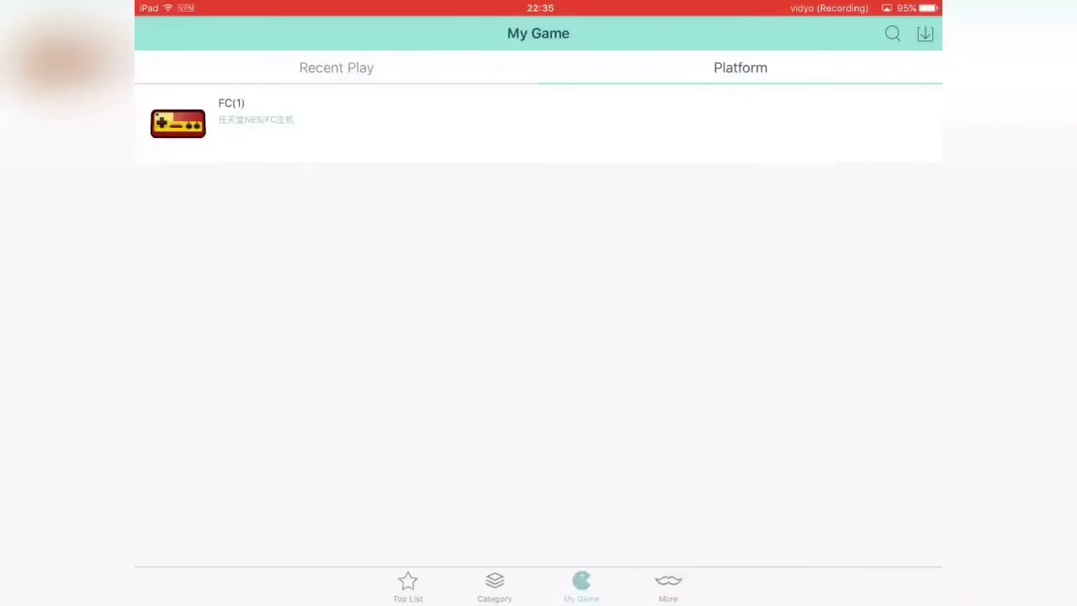
left_click(893, 33)
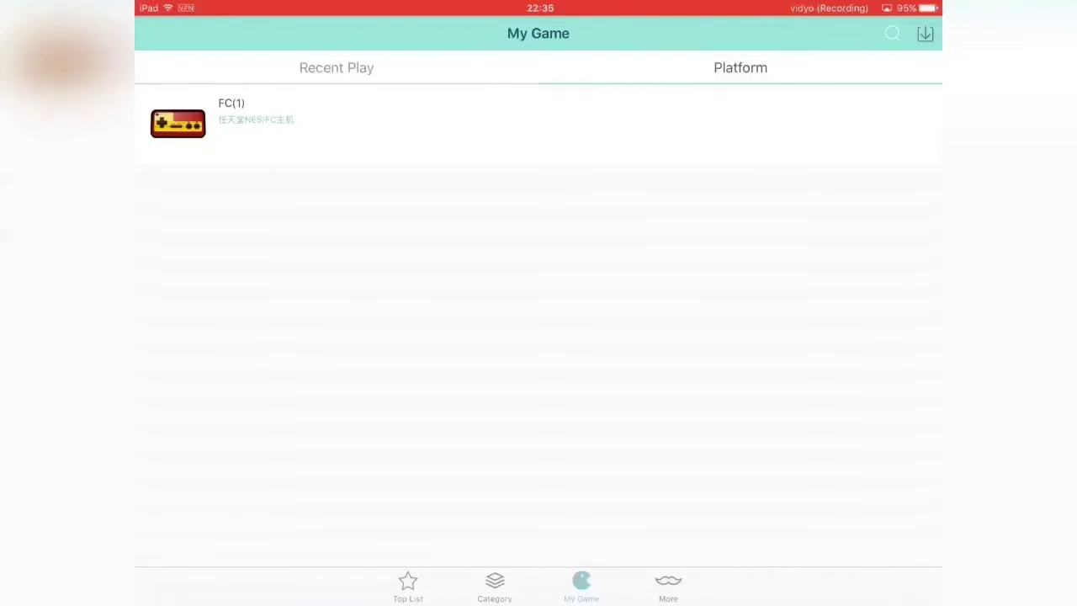
Search for 'Mario' and start downloading 马力欧失踪记(美) from the results.
left_click(893, 34)
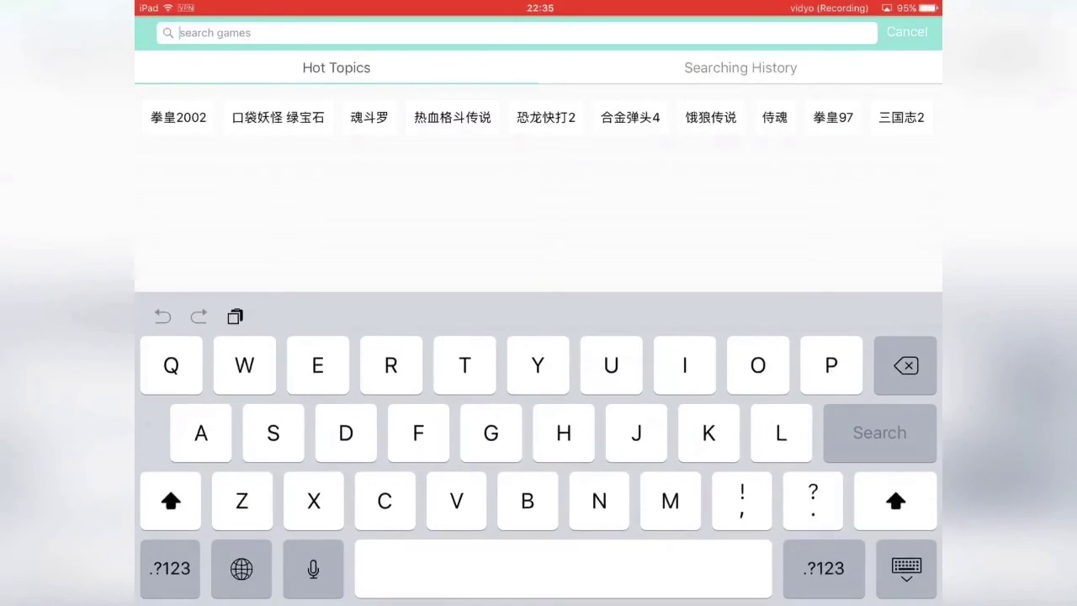
type("Mar")
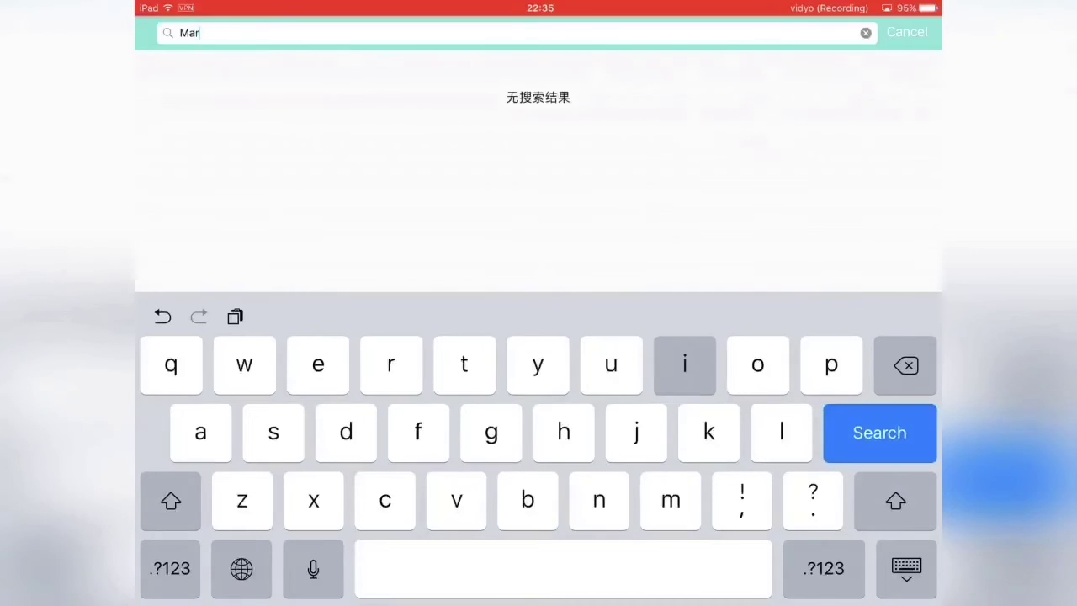
type("io")
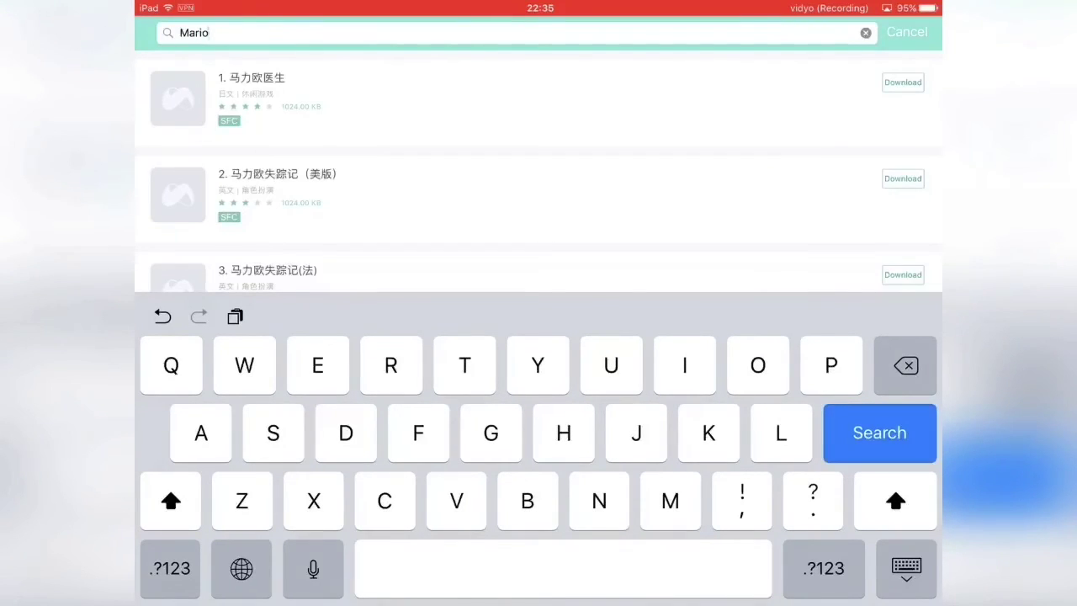
left_click(906, 568)
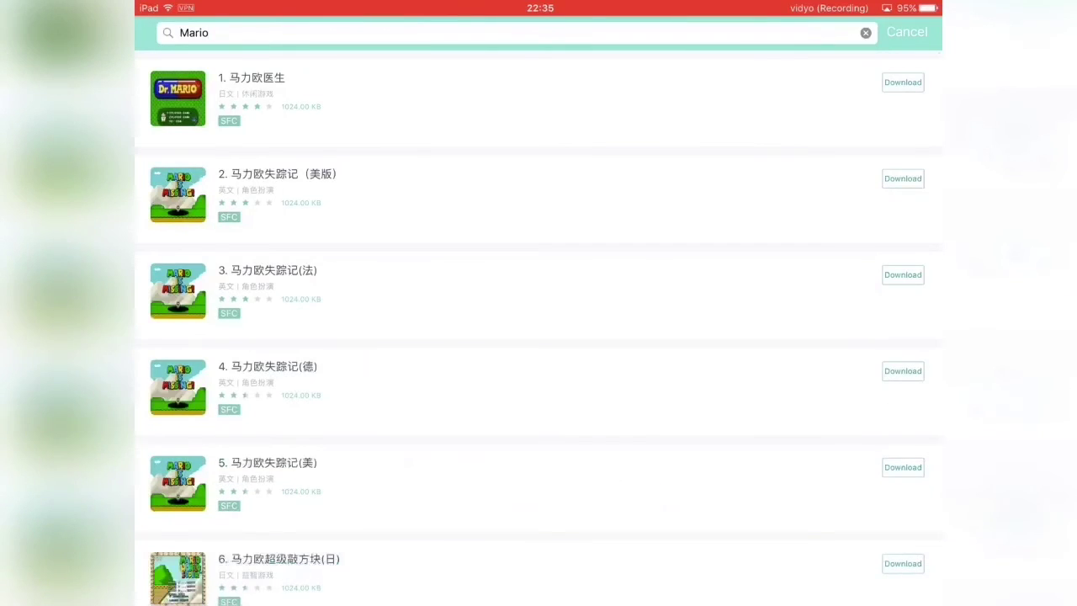
scroll(539, 336, "down", 2)
scroll(538, 337, "down", 1)
scroll(538, 336, "up", 2)
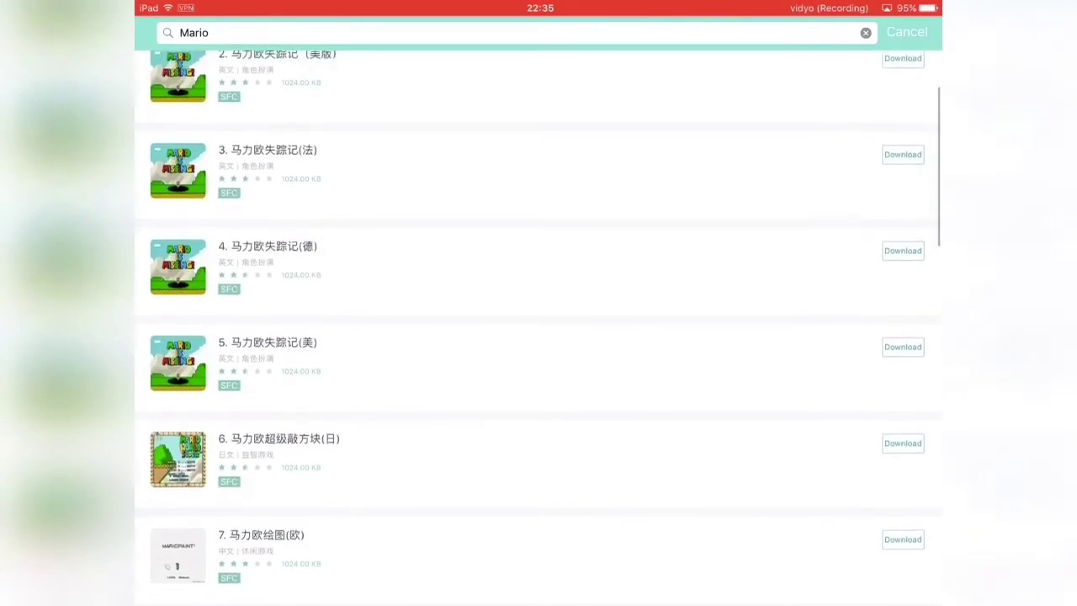
scroll(539, 336, "down", 3)
left_click(505, 197)
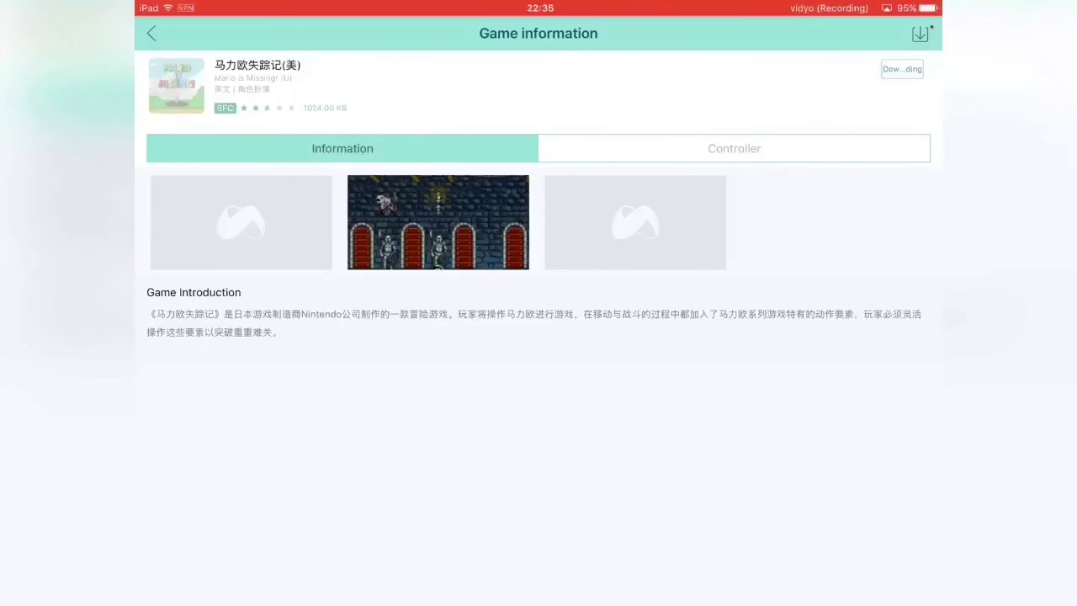
Check the downloads in progress, close the search, and switch to the Top List.
left_click(920, 34)
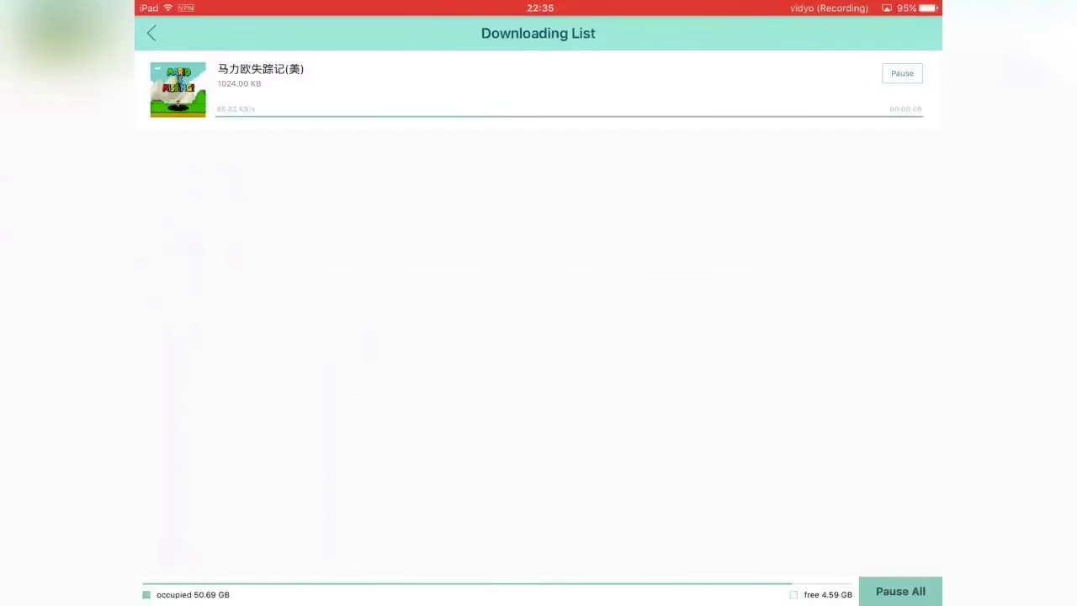
left_click(151, 33)
left_click(152, 33)
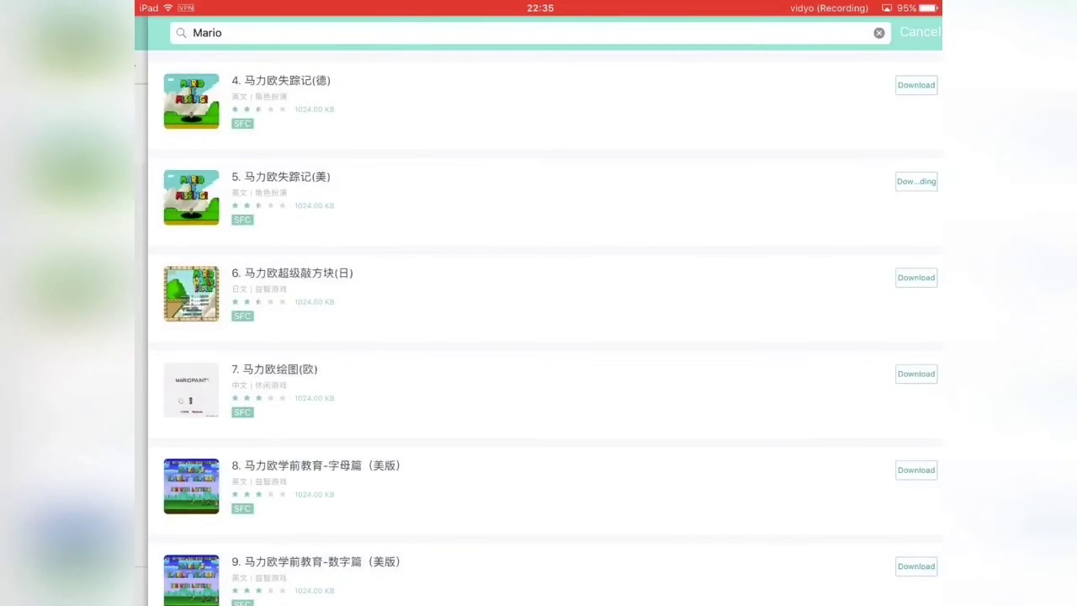
left_click(919, 32)
left_click(494, 587)
left_click(408, 586)
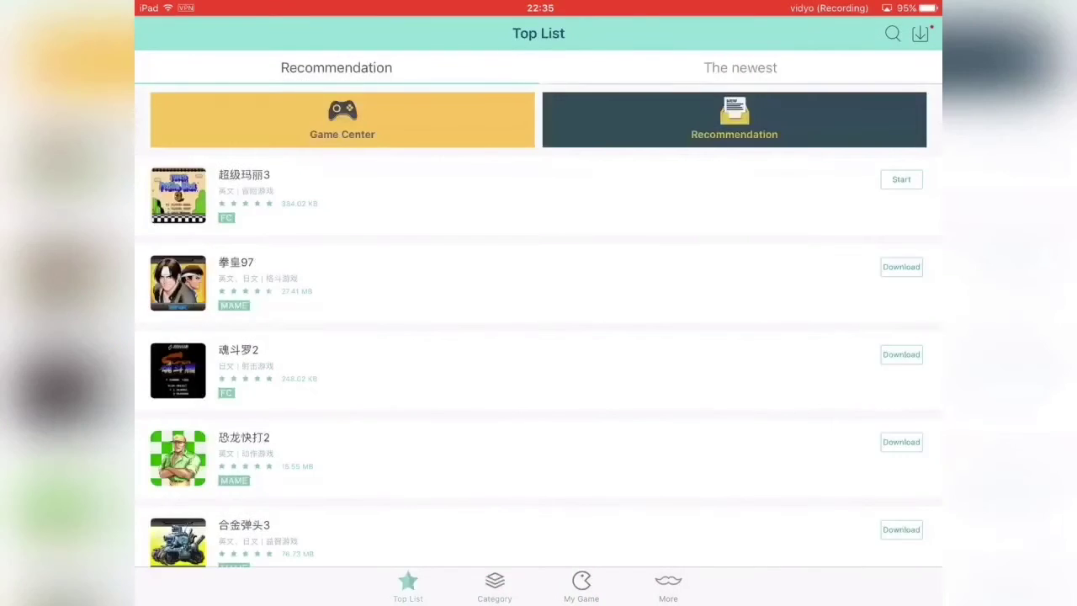
Browse the Platform, Game Category and Top List pages, then return to the Home Screen.
left_click(495, 586)
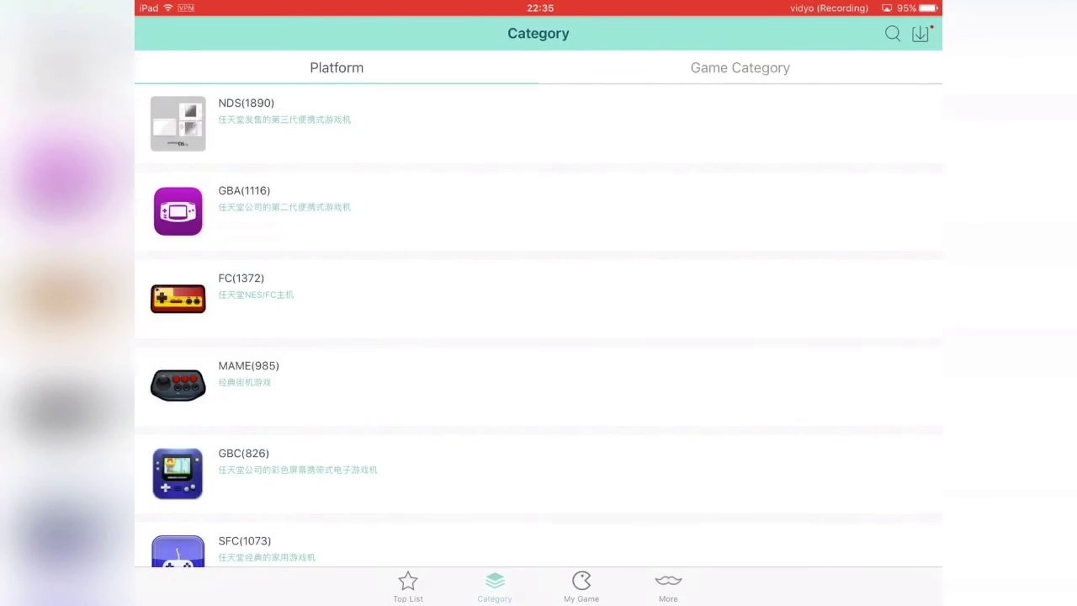
scroll(539, 328, "down", 3)
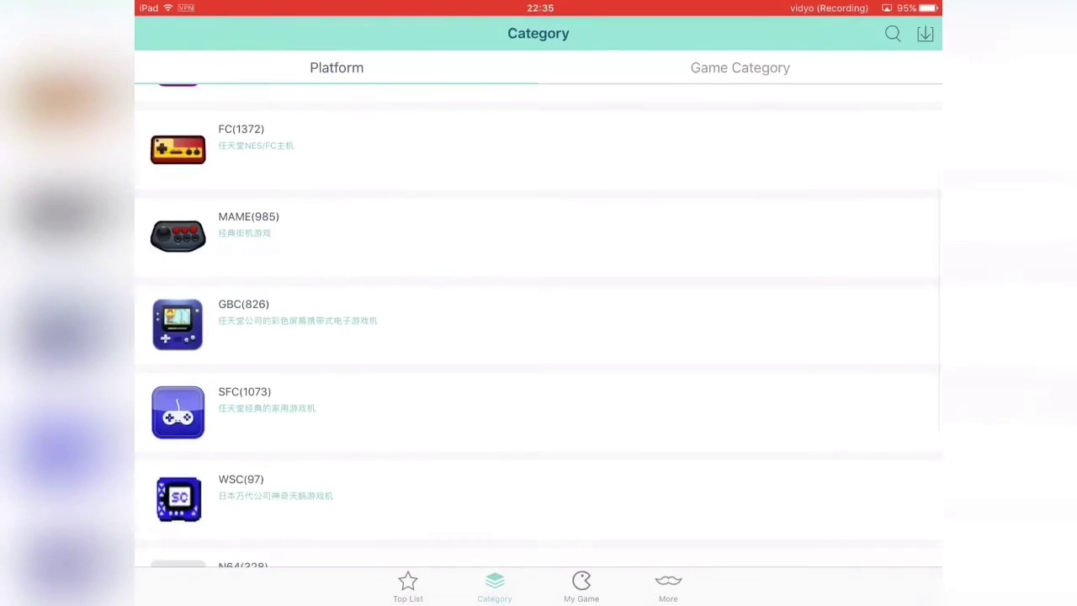
scroll(539, 328, "down", 3)
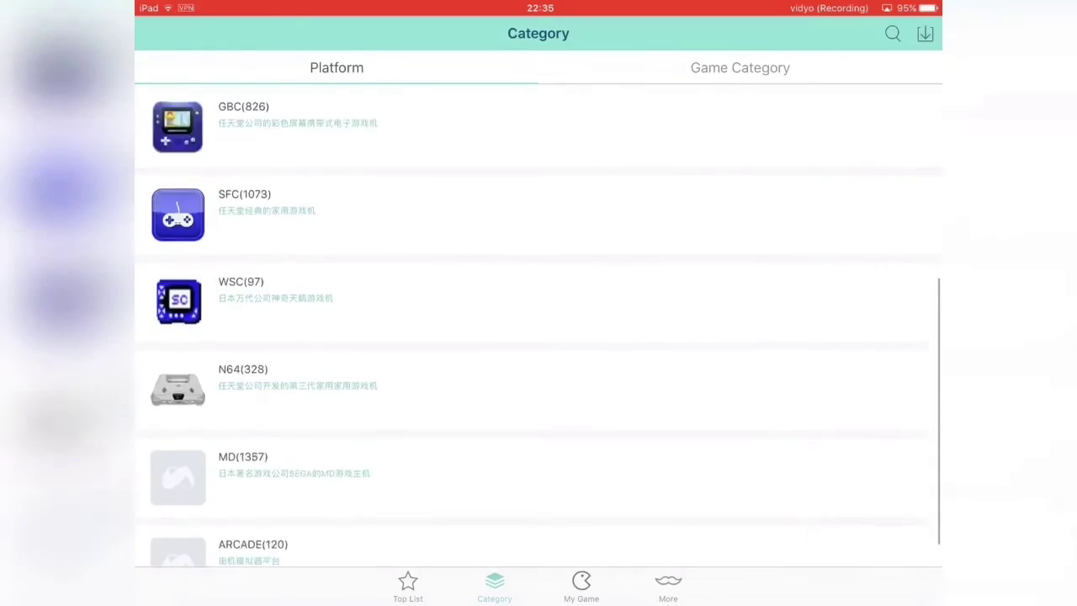
scroll(538, 329, "up", 8)
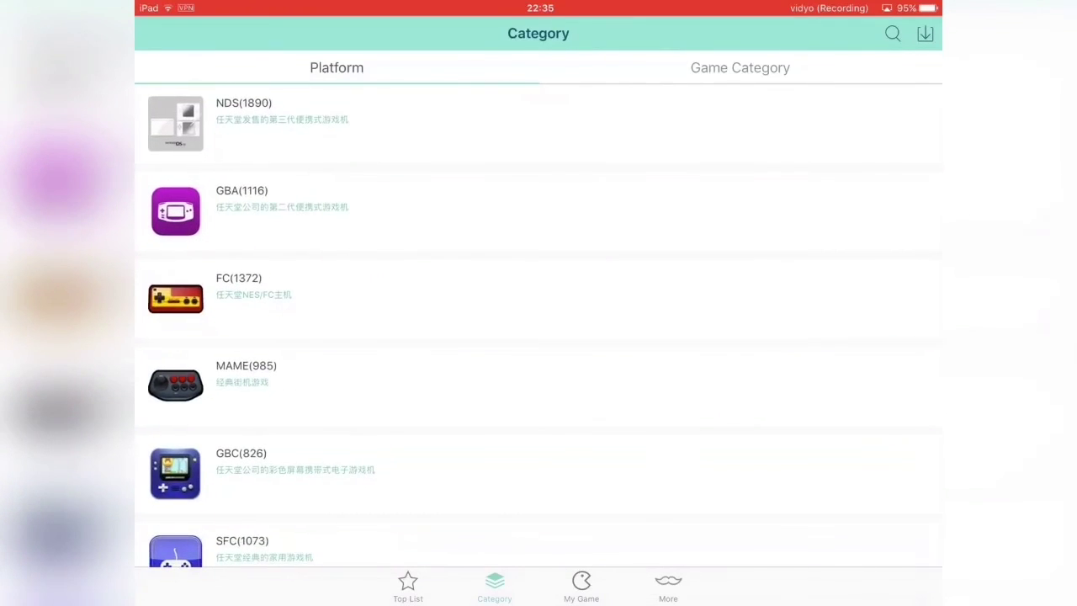
left_click(740, 68)
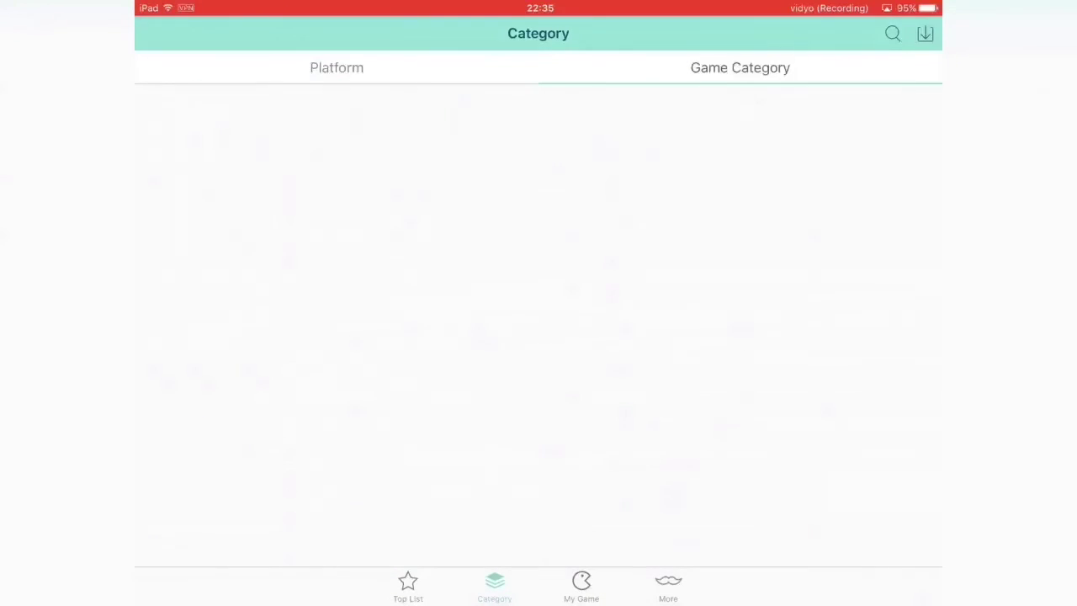
left_click(408, 587)
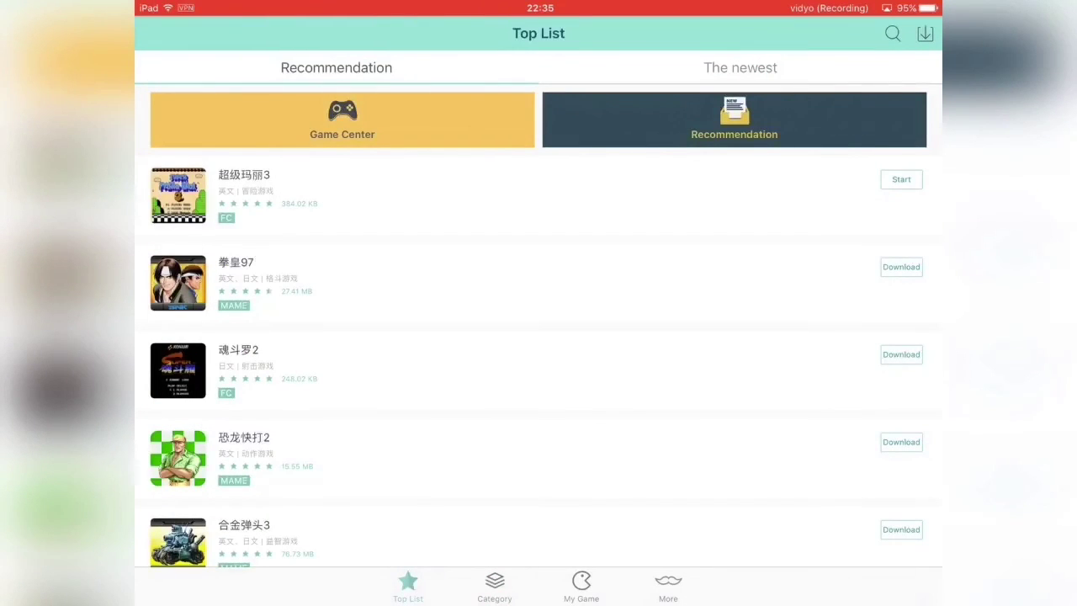
key("super")
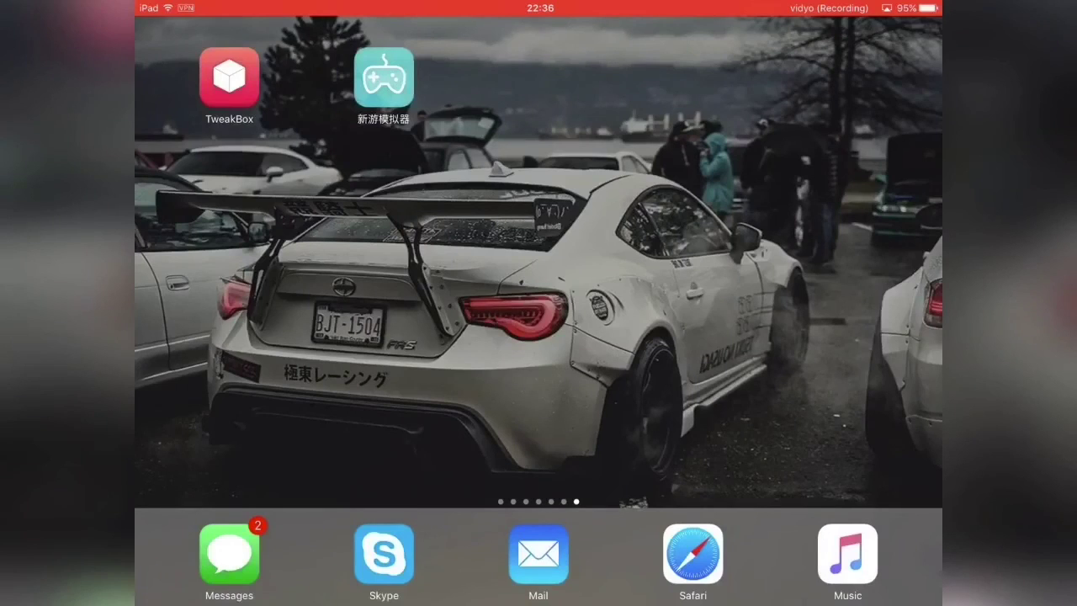